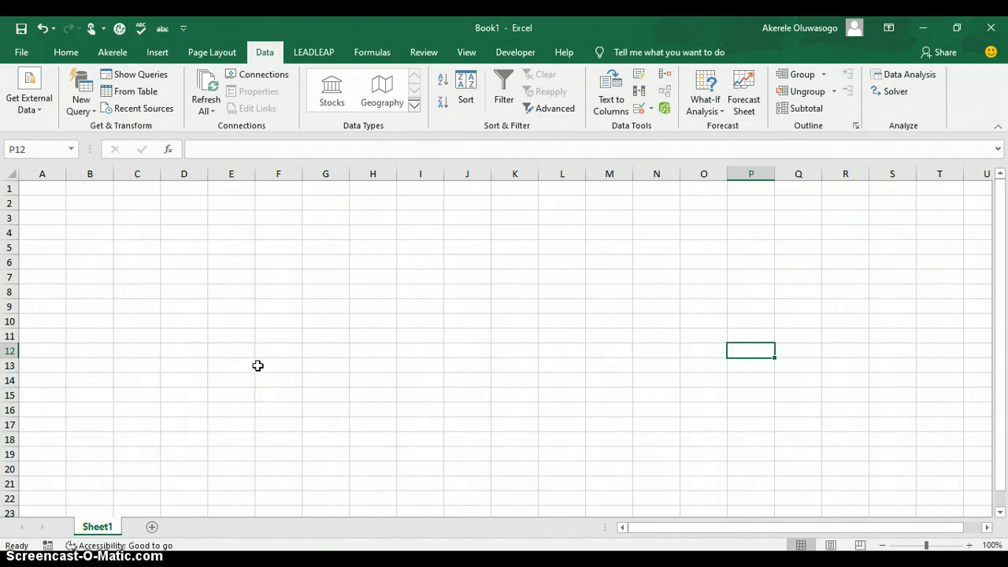
Select cell G7 and bring up the New Query list of data sources on the Data tab
left_click(347, 275)
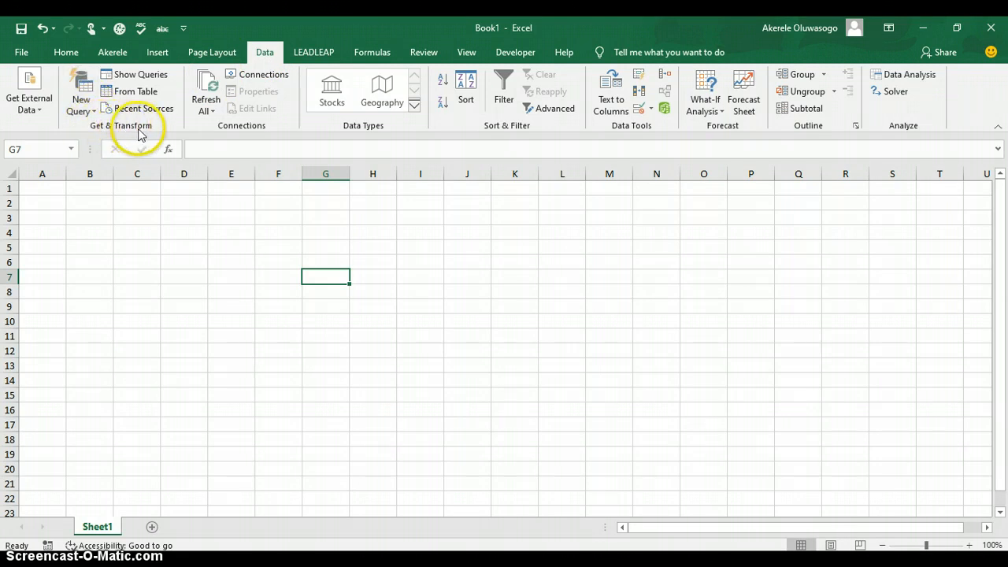
left_click(82, 98)
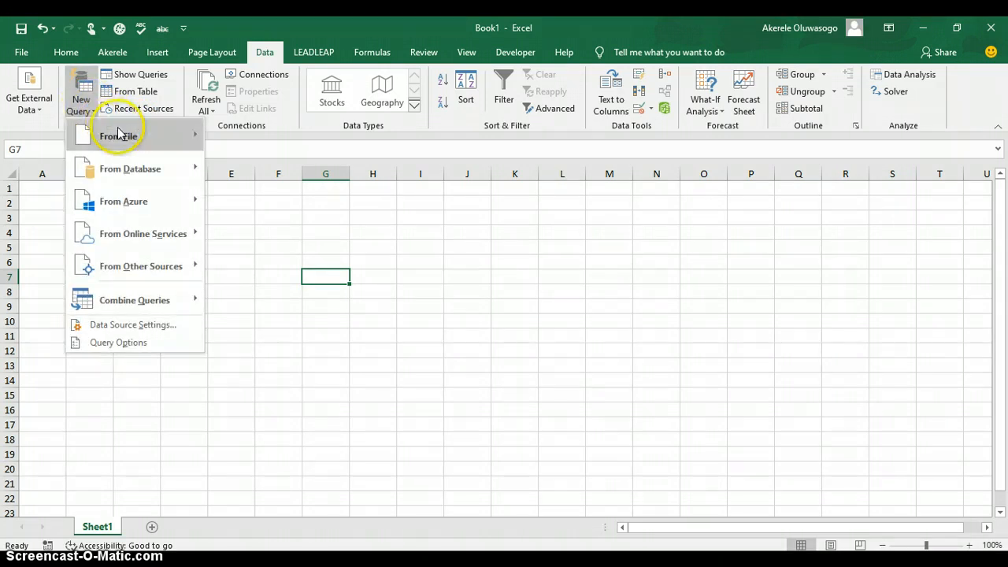
Choose New Query > From File > From CSV to open the Import Data picker
mouse_move(119, 134)
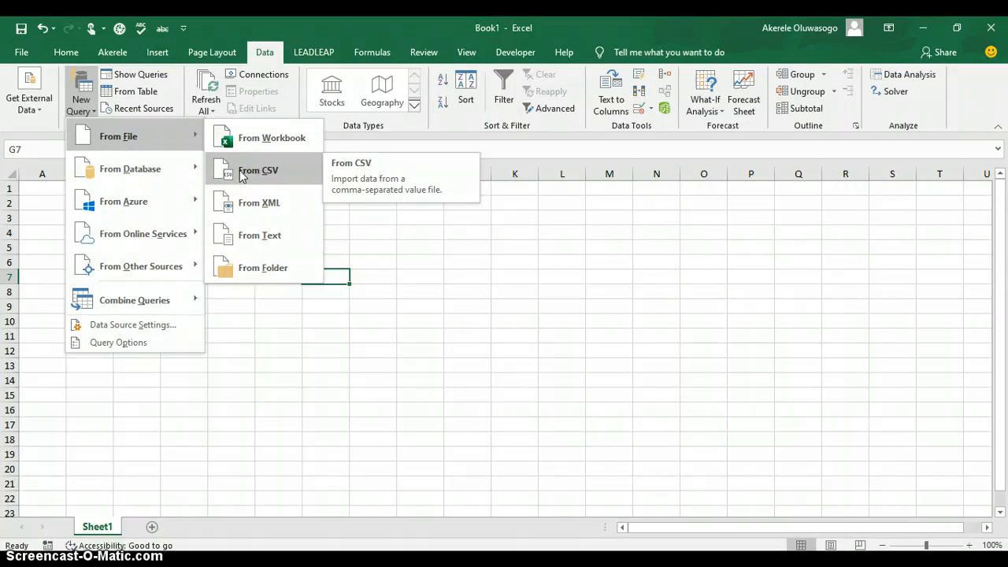
left_click(269, 175)
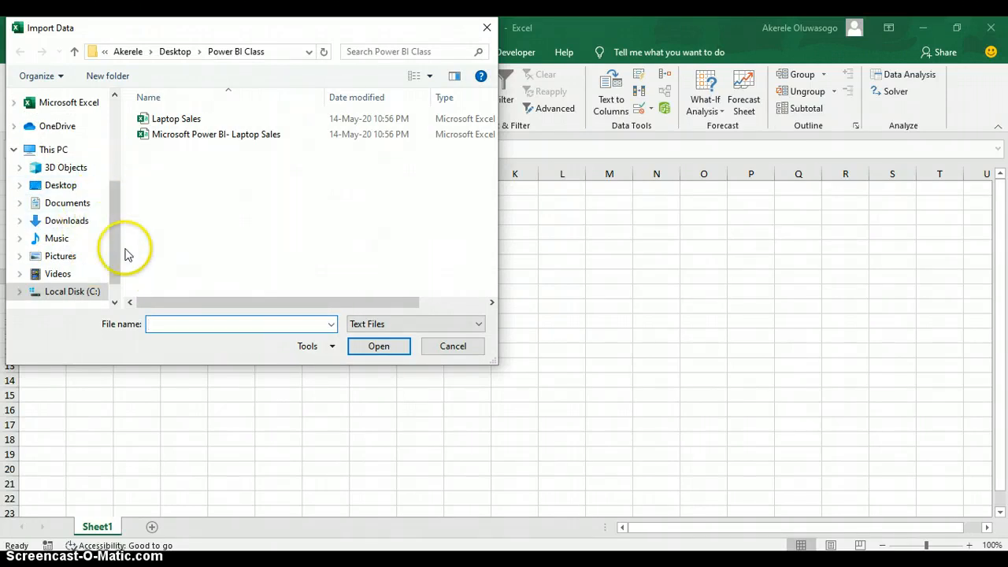
Import the Laptop Sales CSV file to get its comma-delimited preview
left_click(199, 124)
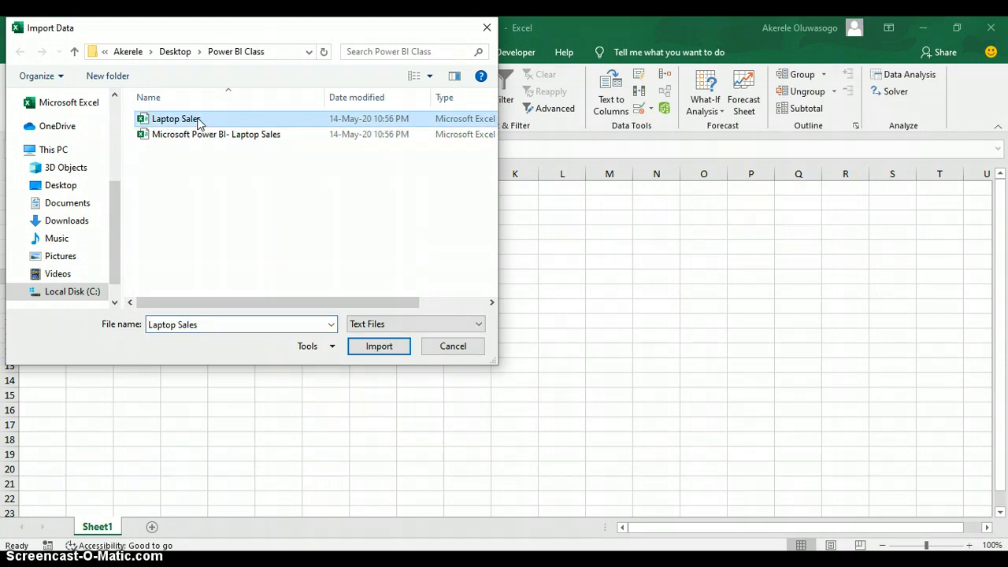
left_click(379, 349)
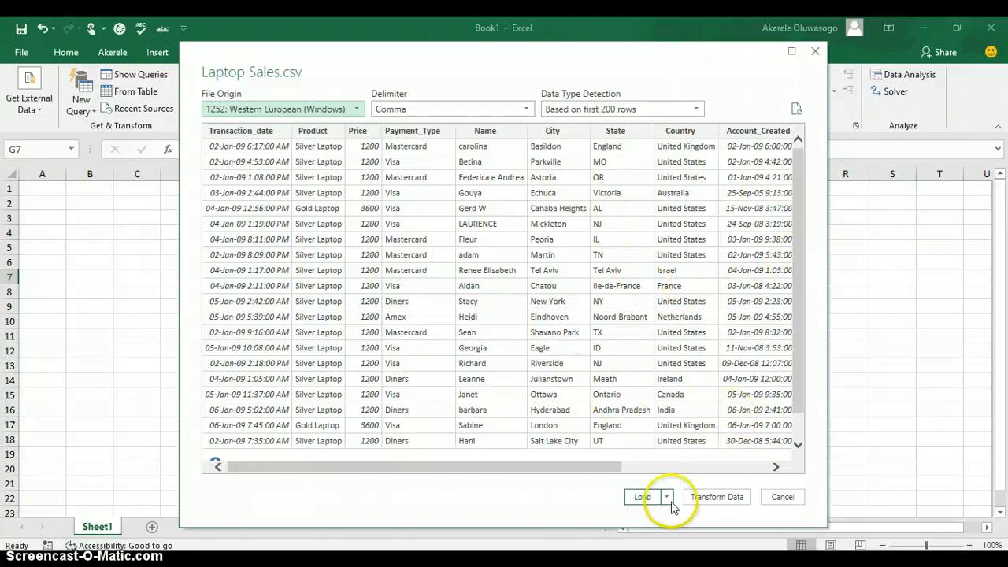
Open Laptop Sales in Power Query Editor, select Transaction_date and scroll through all 12 columns
left_click(724, 503)
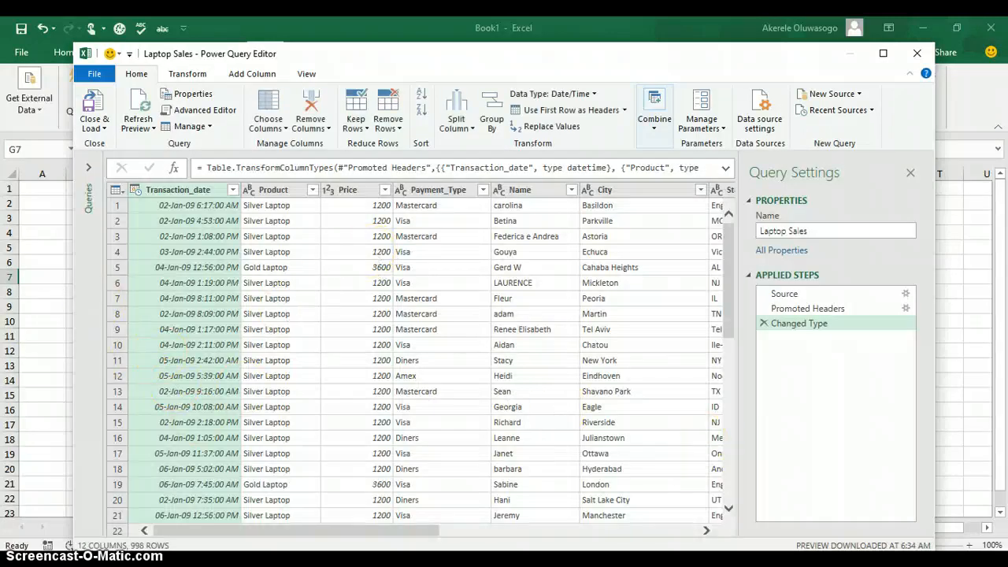
left_click(532, 531)
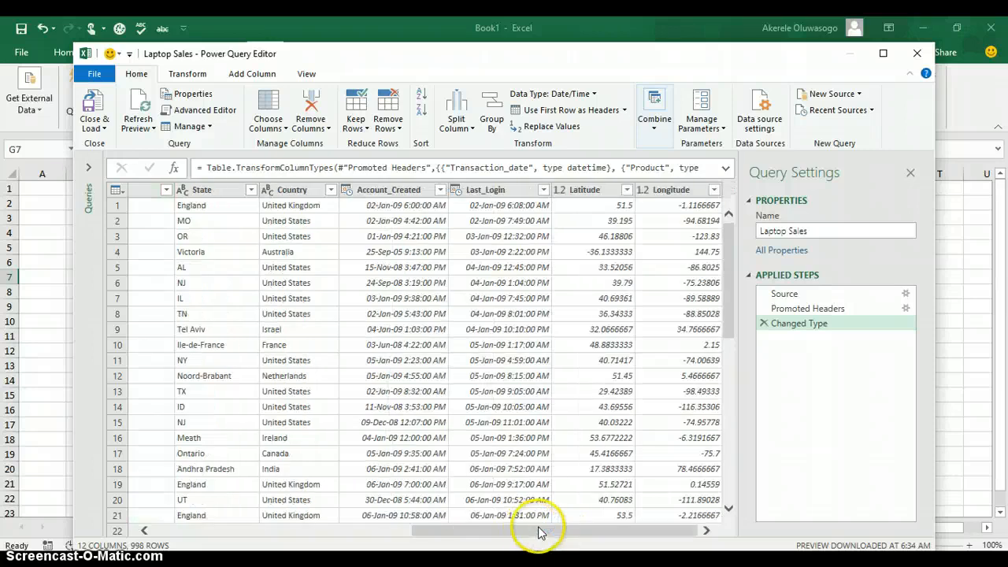
left_click(403, 534)
left_click(195, 196)
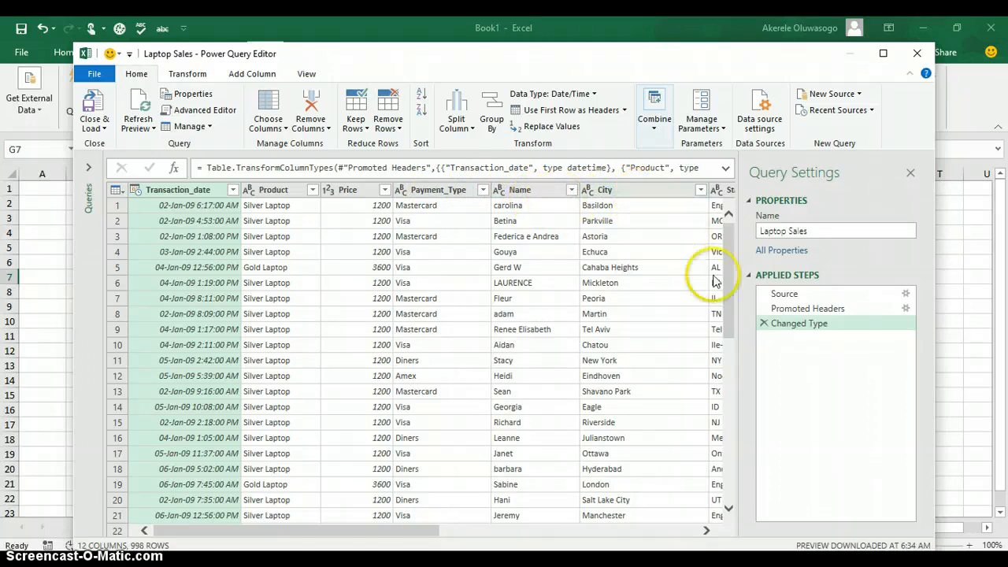
left_click(707, 531)
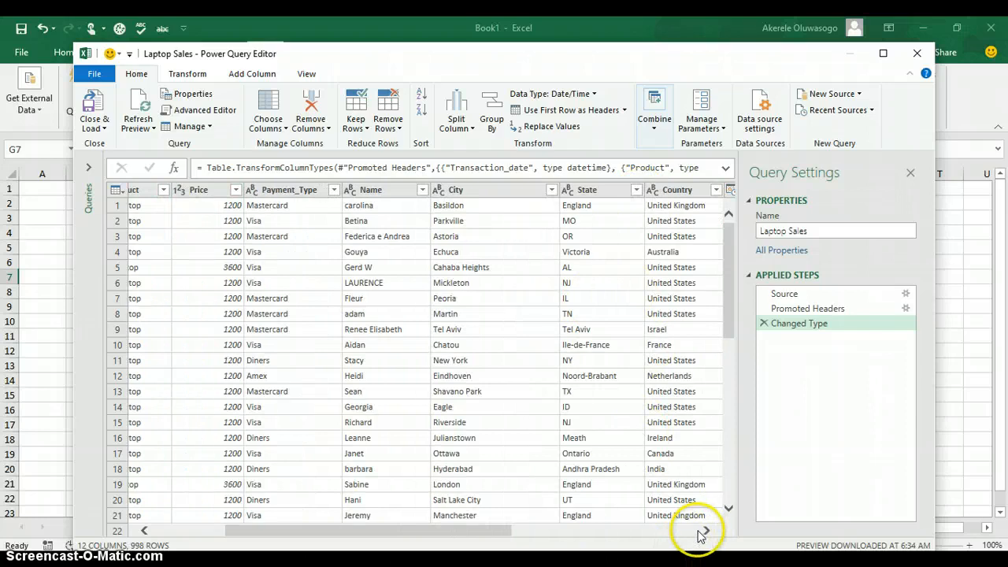
left_click(705, 531)
left_click(705, 532)
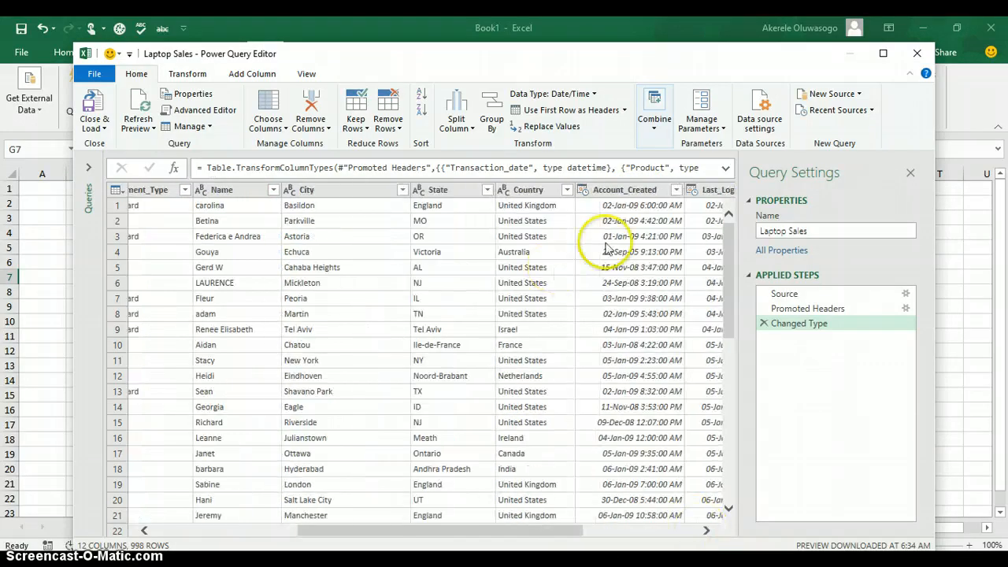
left_click(706, 531)
left_click(706, 531)
left_click(706, 531)
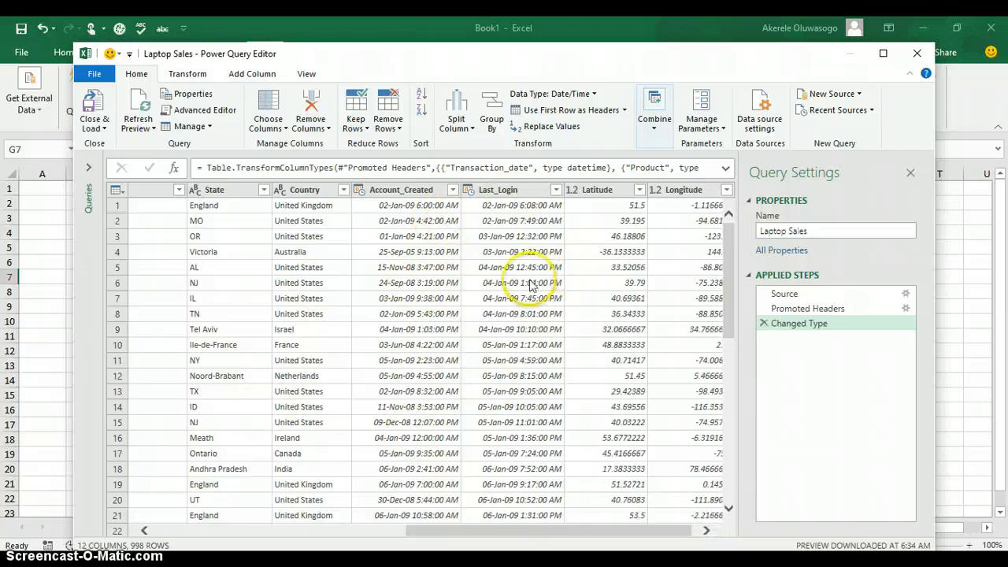
left_click(362, 531)
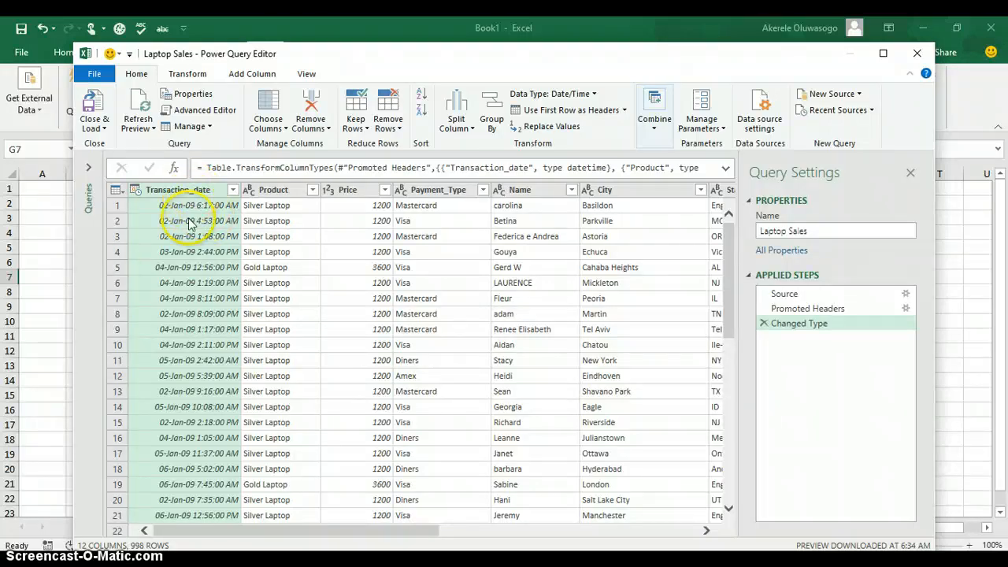
Choose Split Column > By Delimiter for the Transaction_date column
left_click(472, 131)
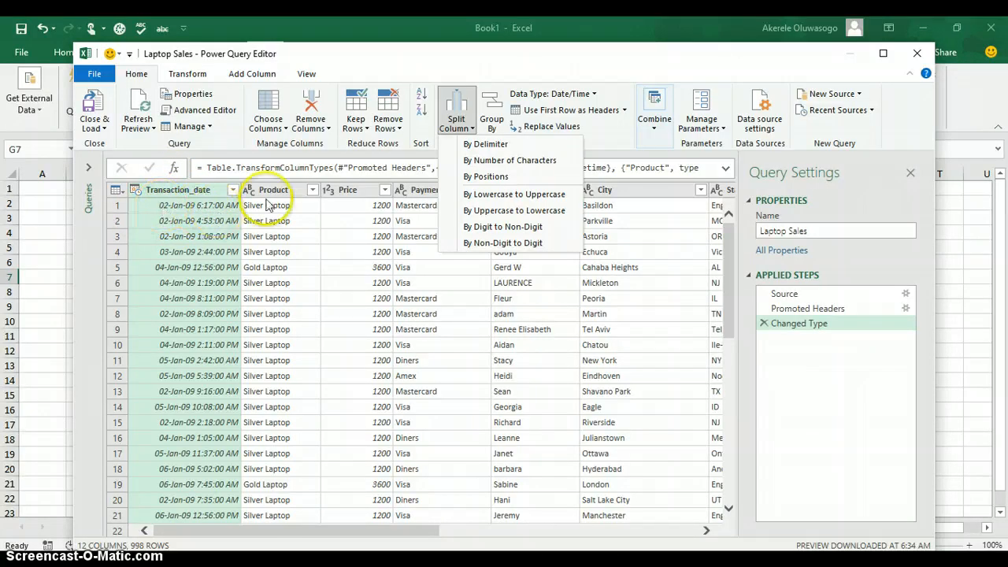
left_click(477, 144)
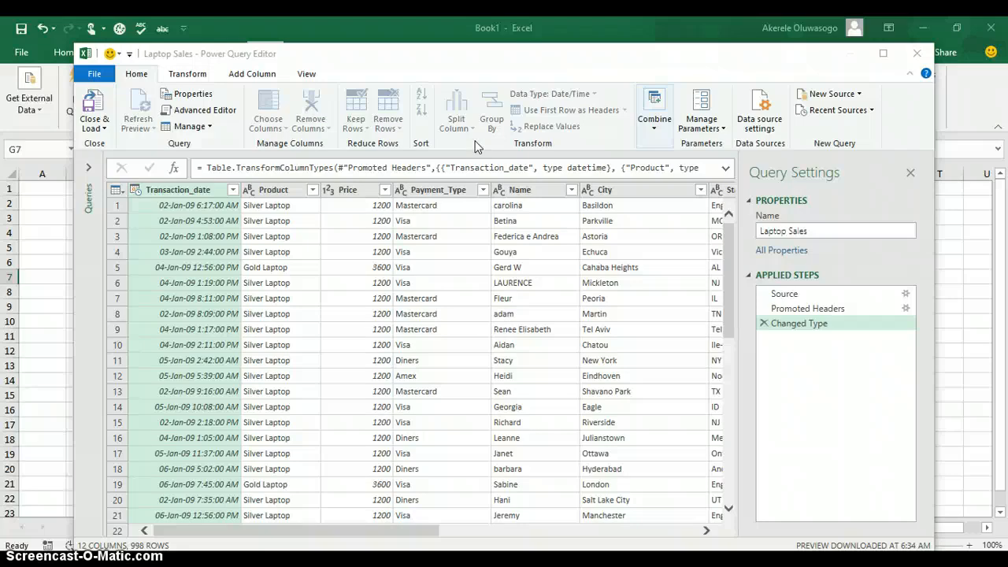
left_click(439, 236)
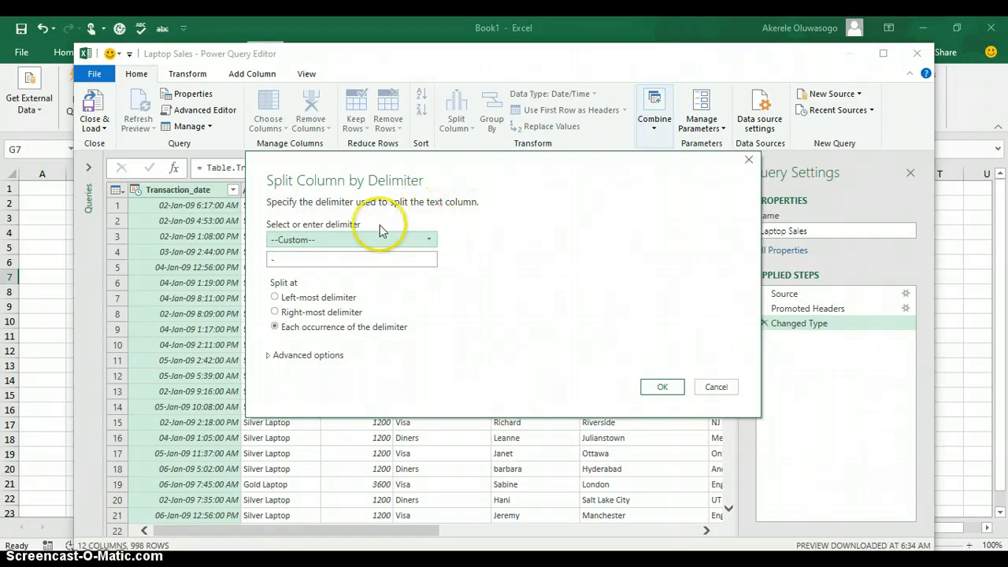
Split Transaction_date using the Space delimiter and apply it
left_click(430, 243)
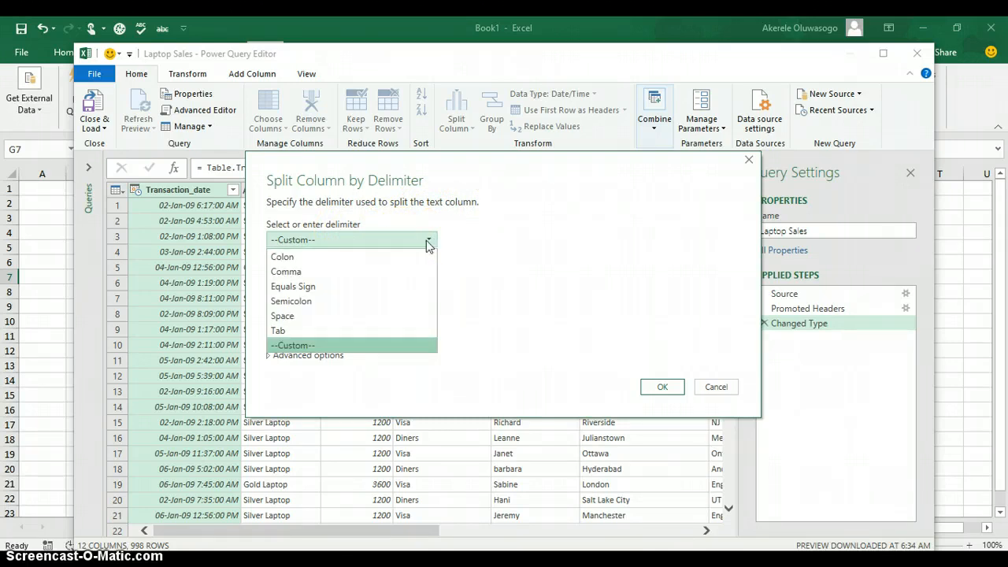
left_click(354, 315)
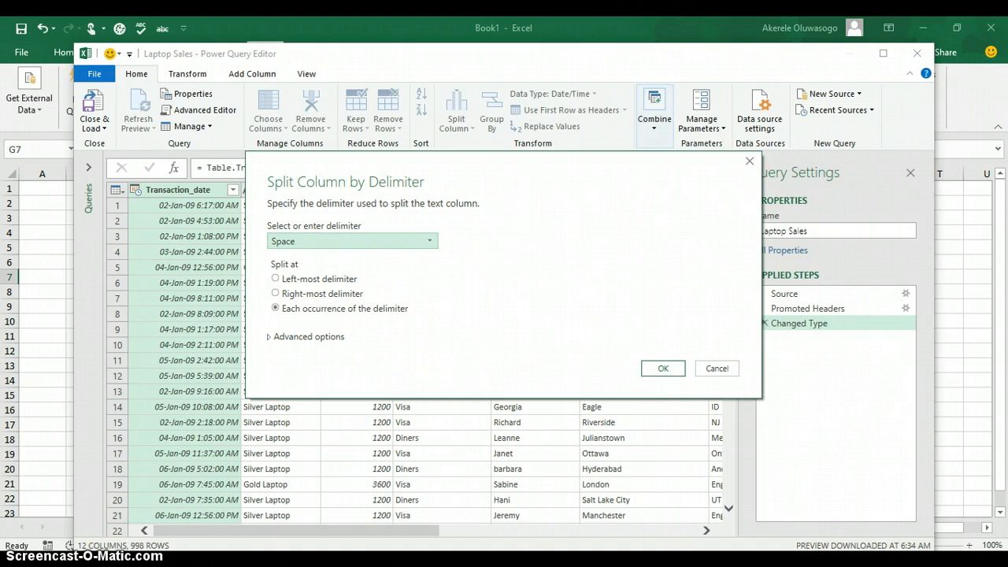
left_click(671, 369)
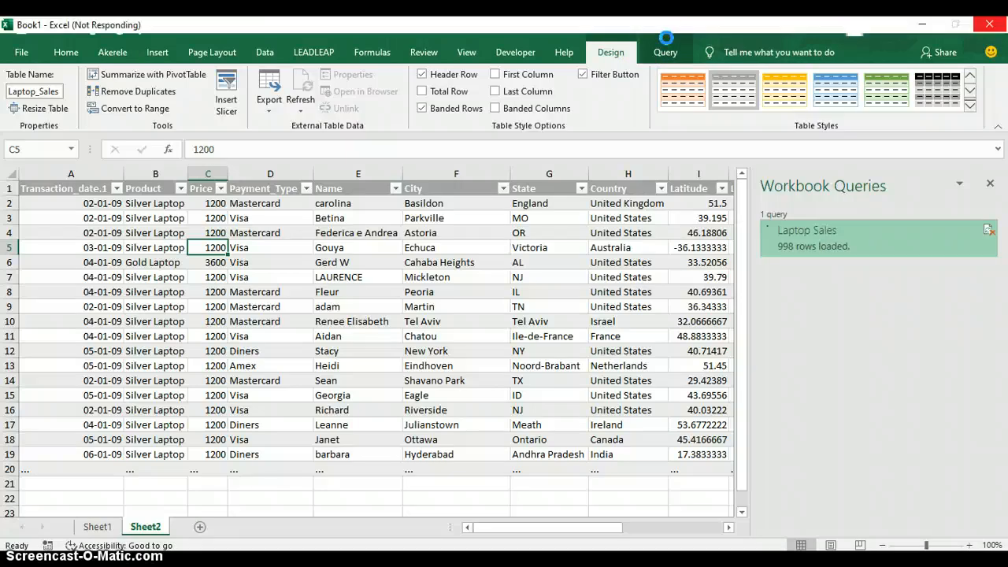
Review the Query options for the loaded Laptop_Sales table, then return to Table Design
left_click(666, 50)
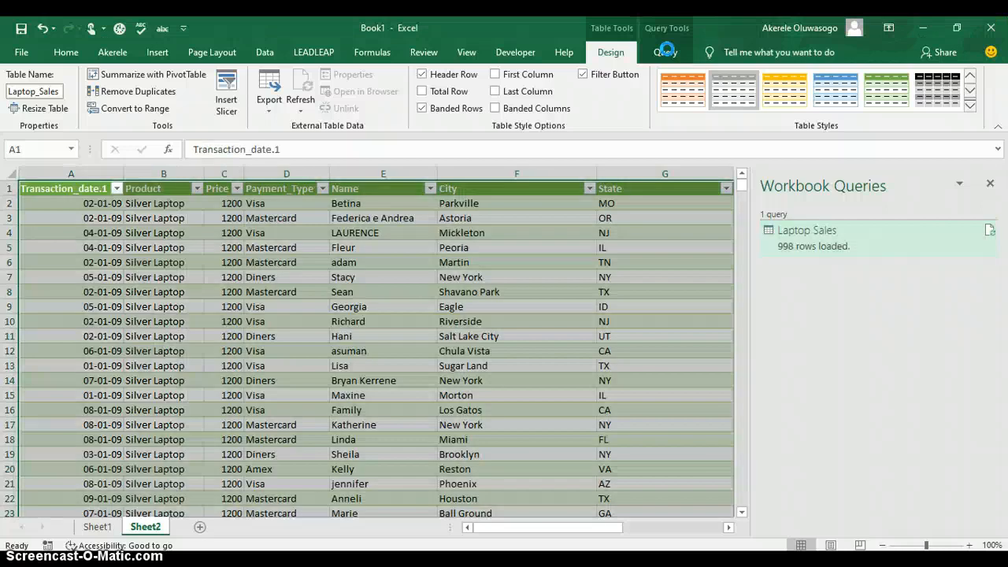
left_click(666, 51)
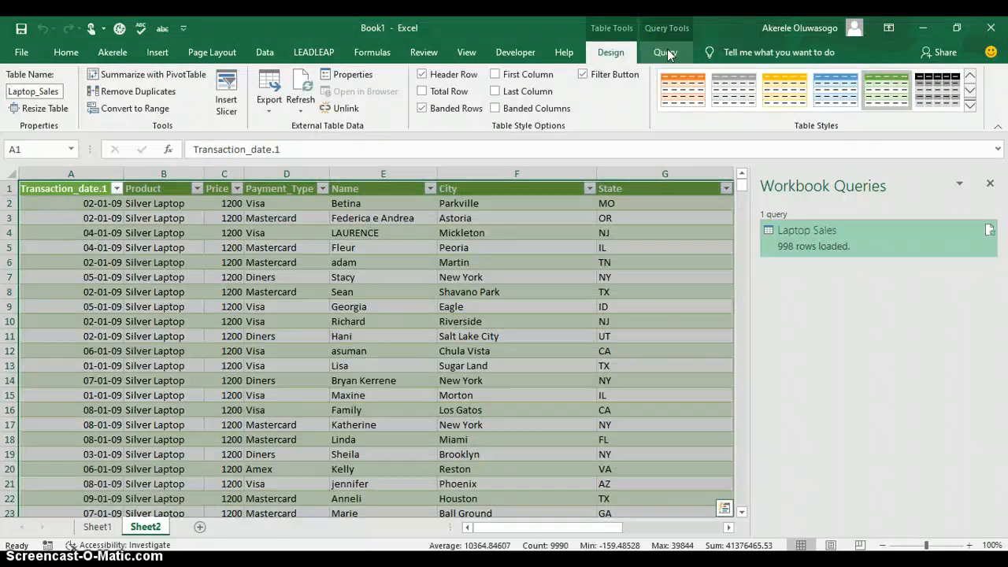
left_click(668, 52)
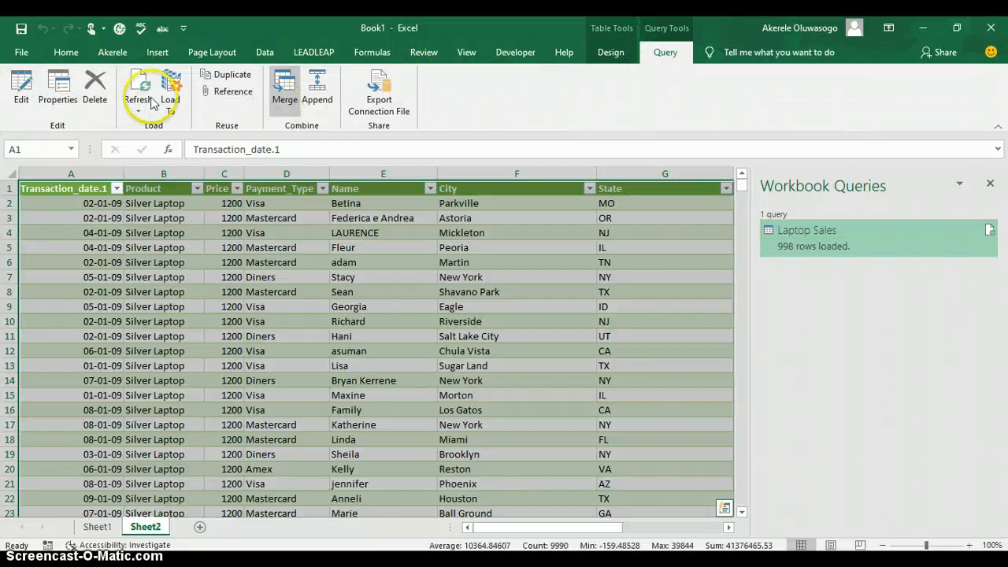
left_click(22, 93)
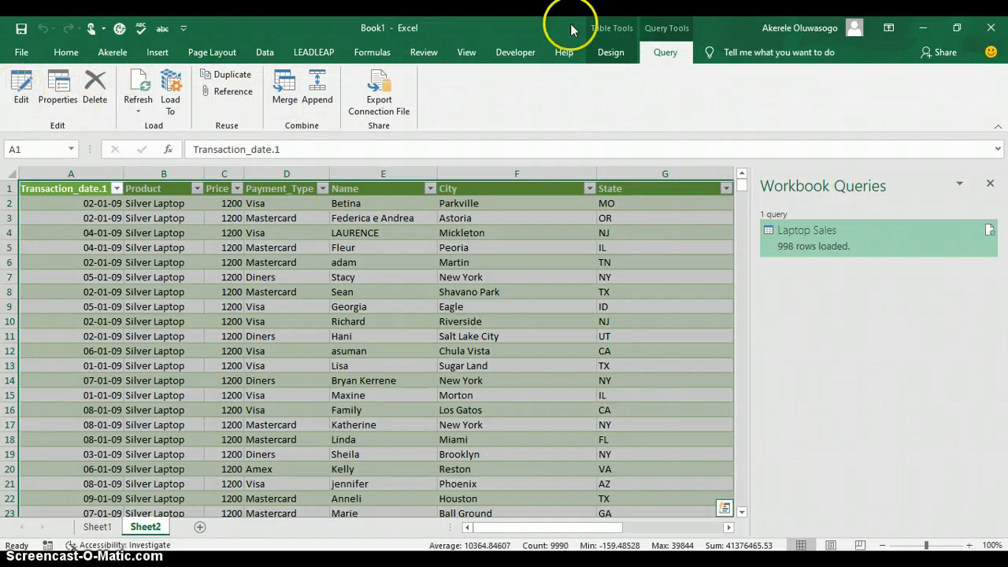
left_click(614, 53)
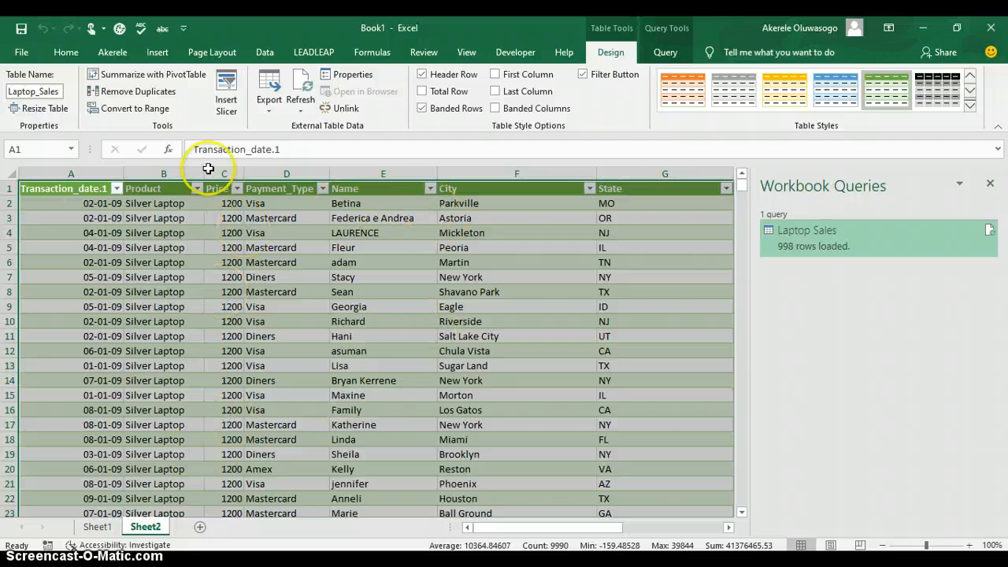
Create a PivotTable from the Laptop_Sales table on a new worksheet
left_click(166, 74)
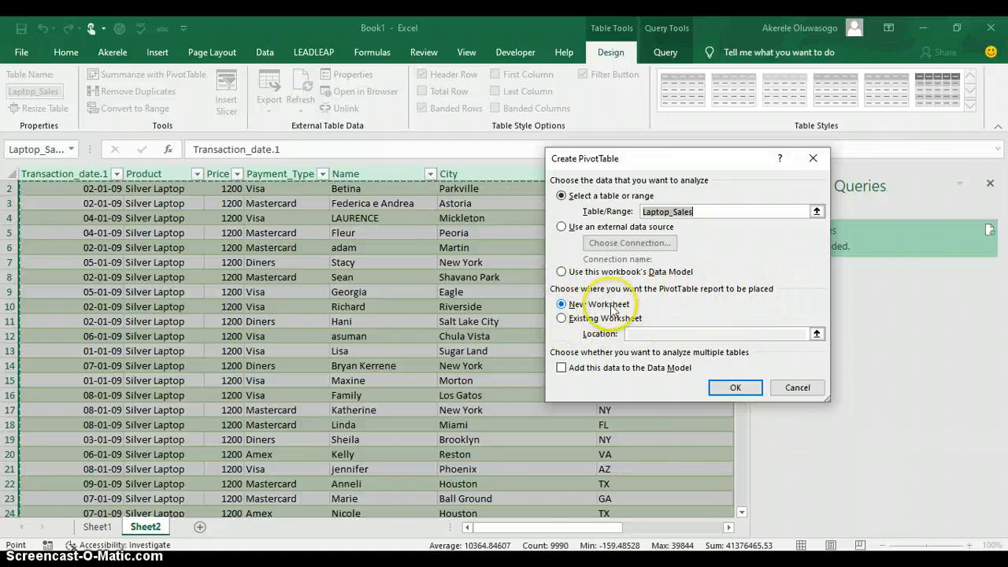
left_click(733, 386)
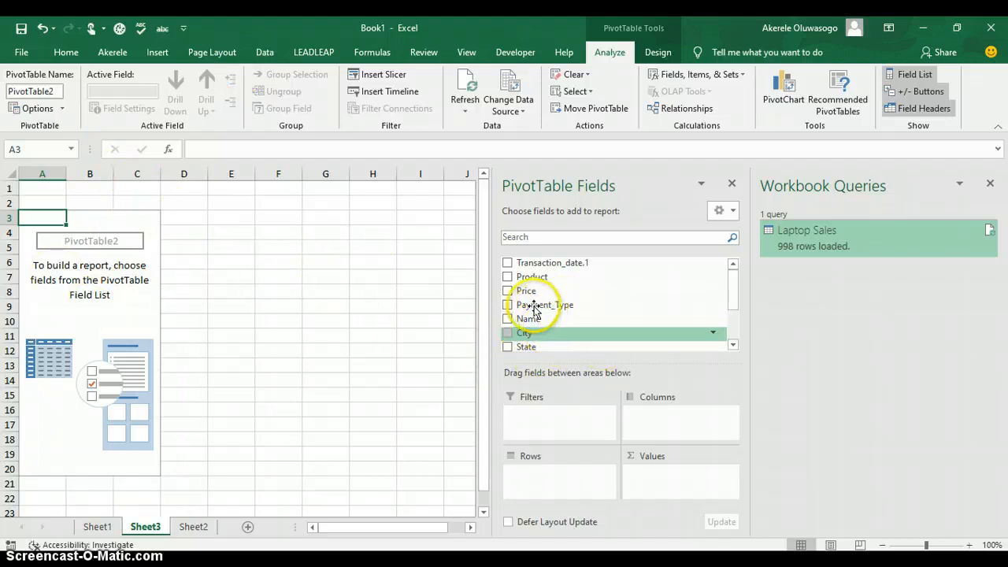
Put Product in Rows and Values to count Gold 136, Platinum 15, Silver 847
left_click(509, 278)
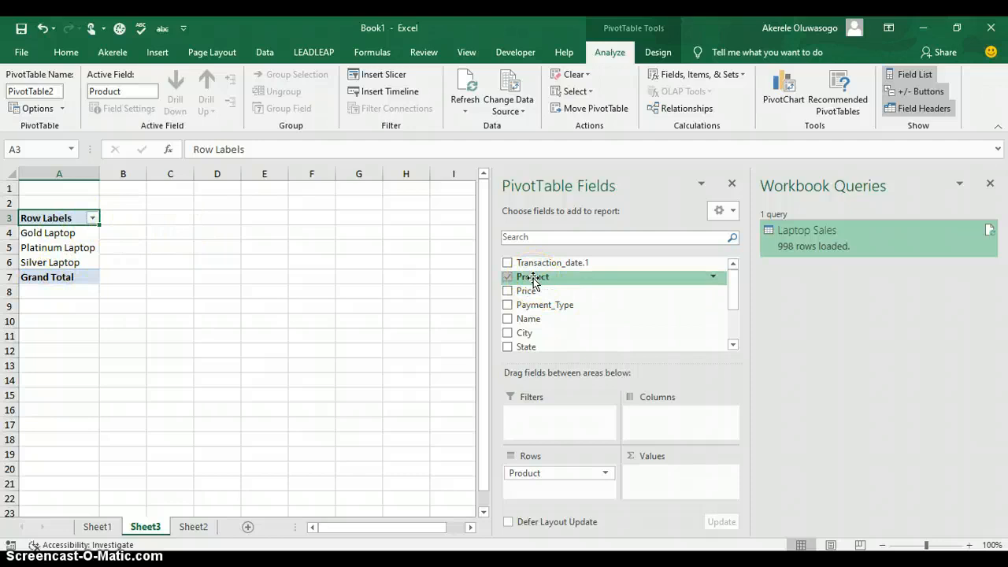
left_click_drag(533, 281, 666, 482)
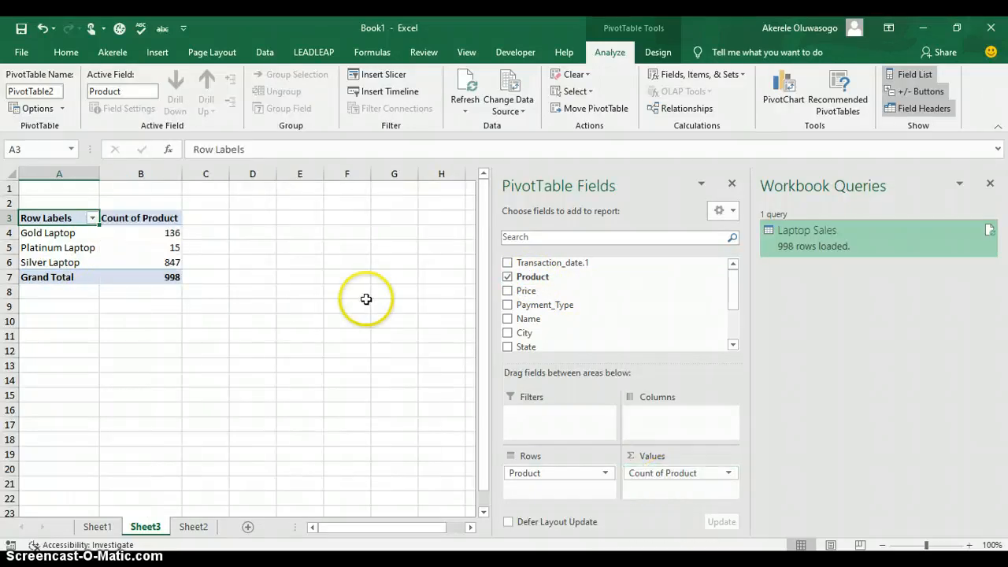
left_click(163, 234)
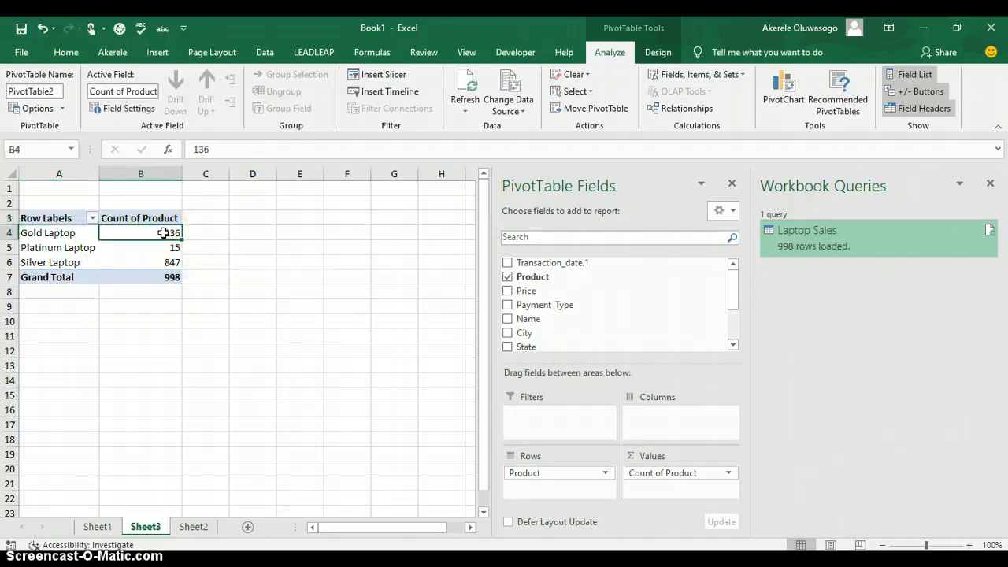
Sort the Count of Product values from largest to smallest
right_click(164, 238)
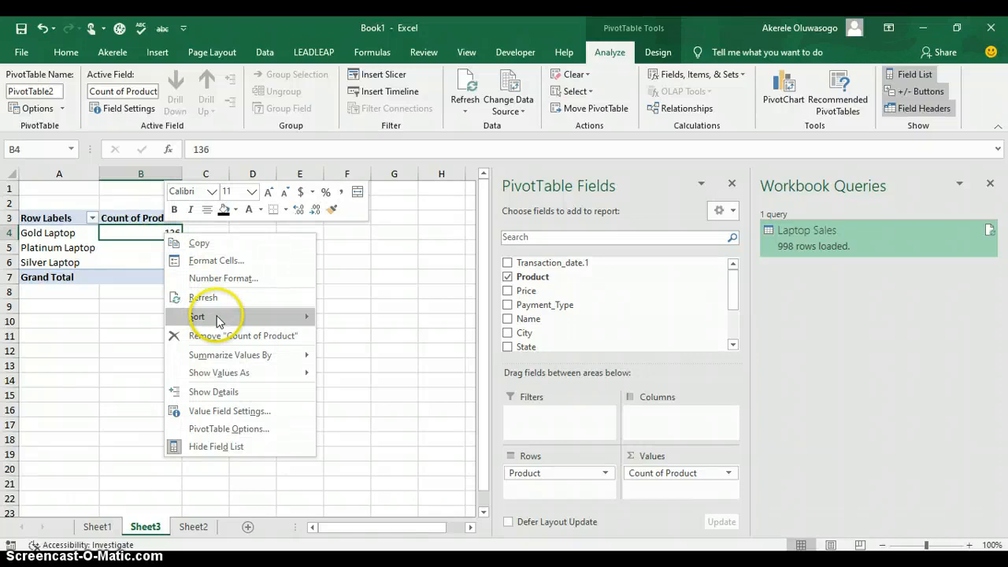
mouse_move(226, 316)
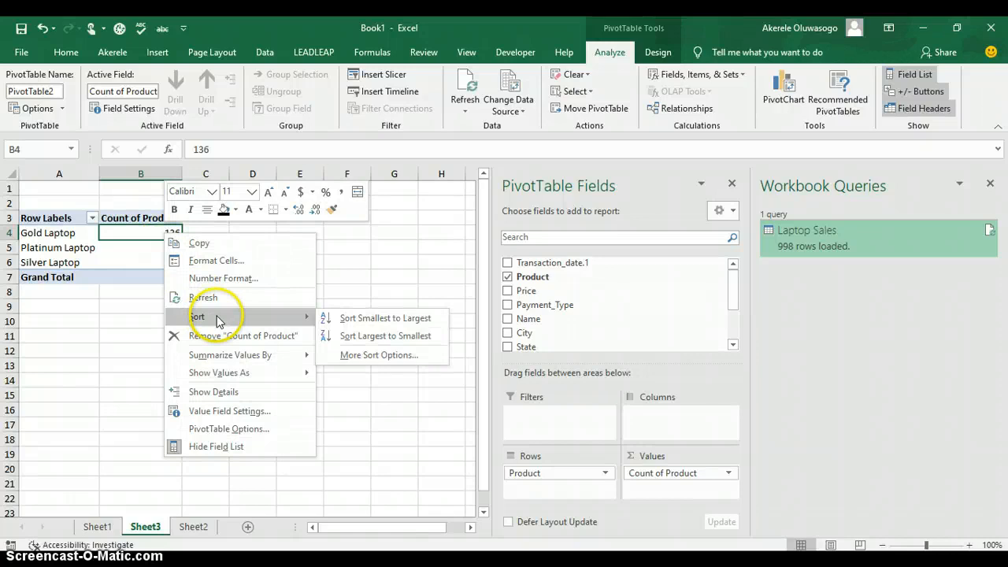
left_click(353, 339)
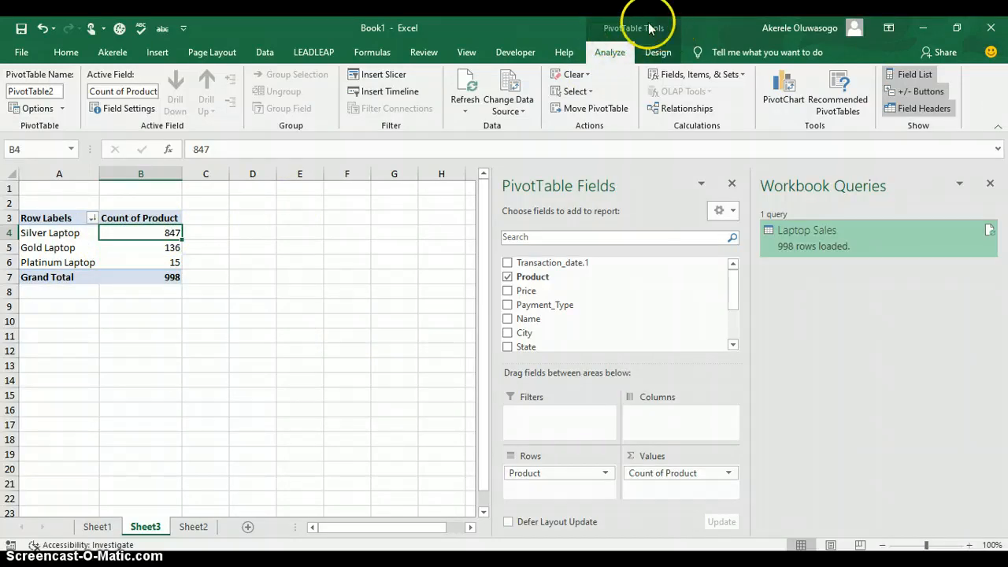
Insert a Clustered Bar PivotChart of Count of Product by laptop type and move it up beside the PivotTable
left_click(791, 95)
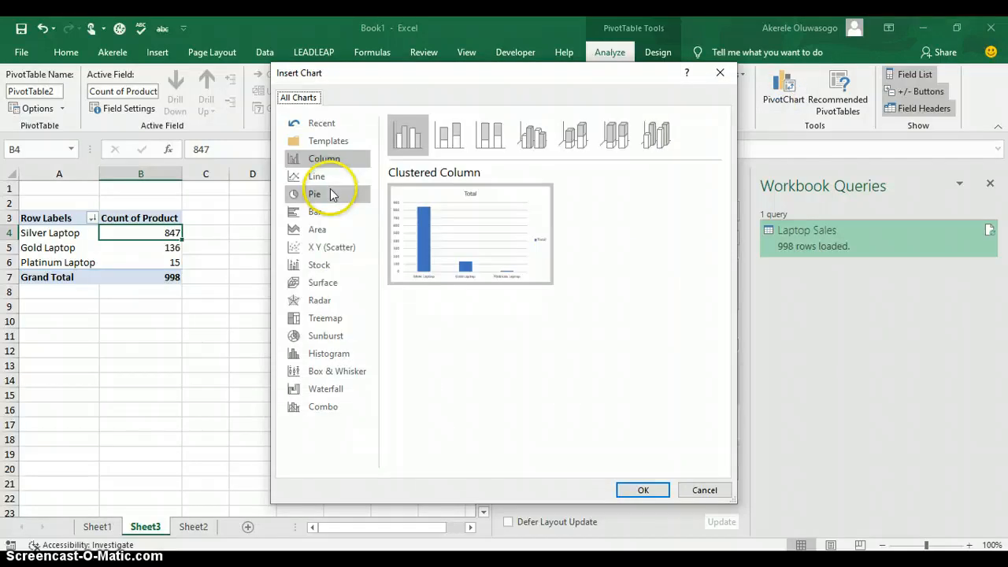
left_click(332, 215)
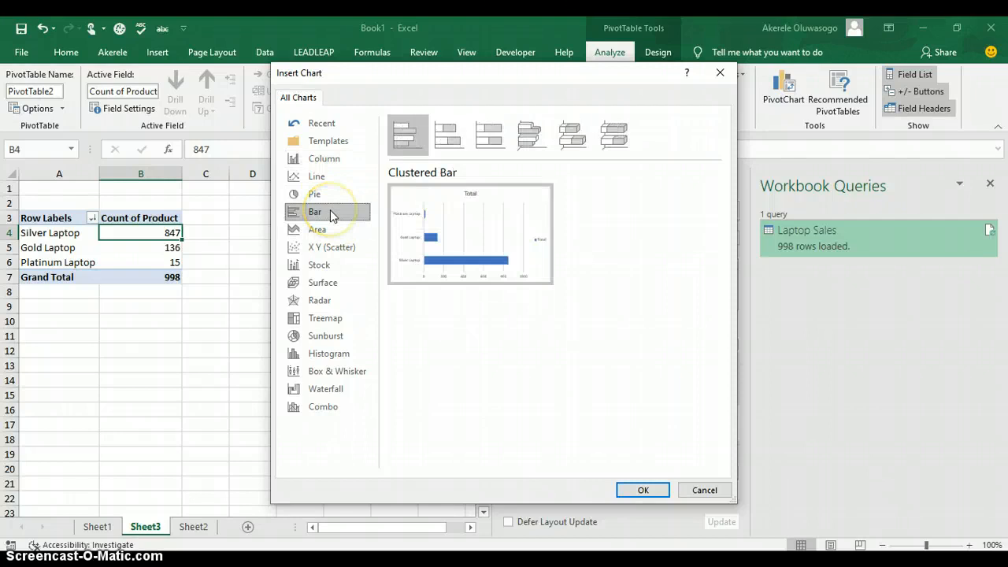
left_click(641, 489)
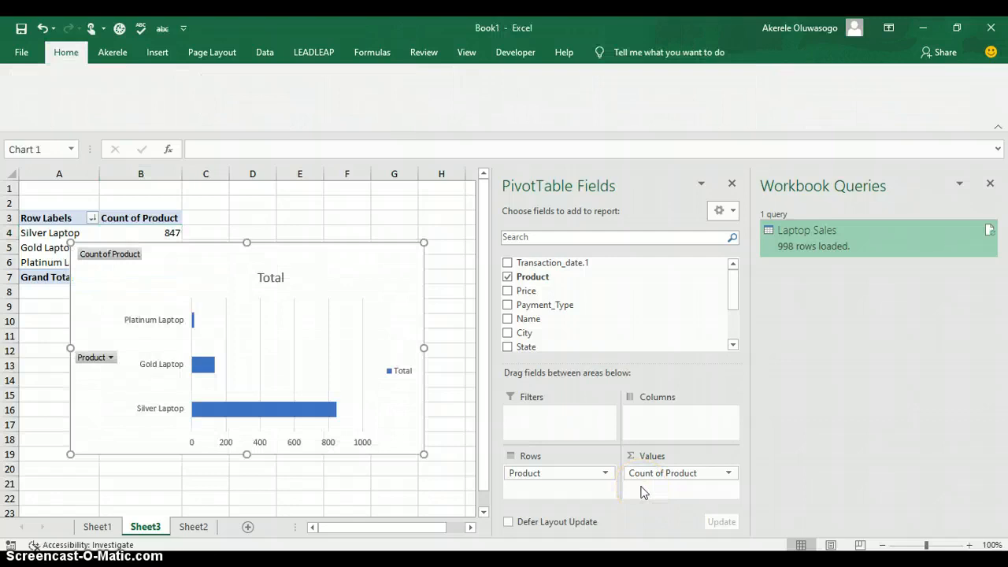
left_click(396, 282)
left_click_drag(396, 277, 443, 240)
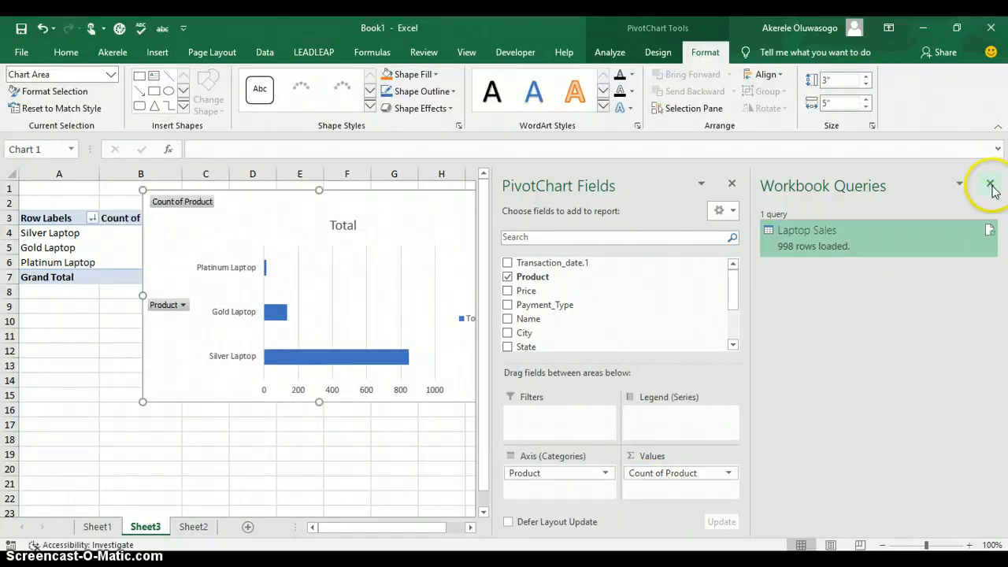
Close the Workbook Queries pane, shift the PivotChart right, and narrow it to 3" by 3.65"
left_click(991, 184)
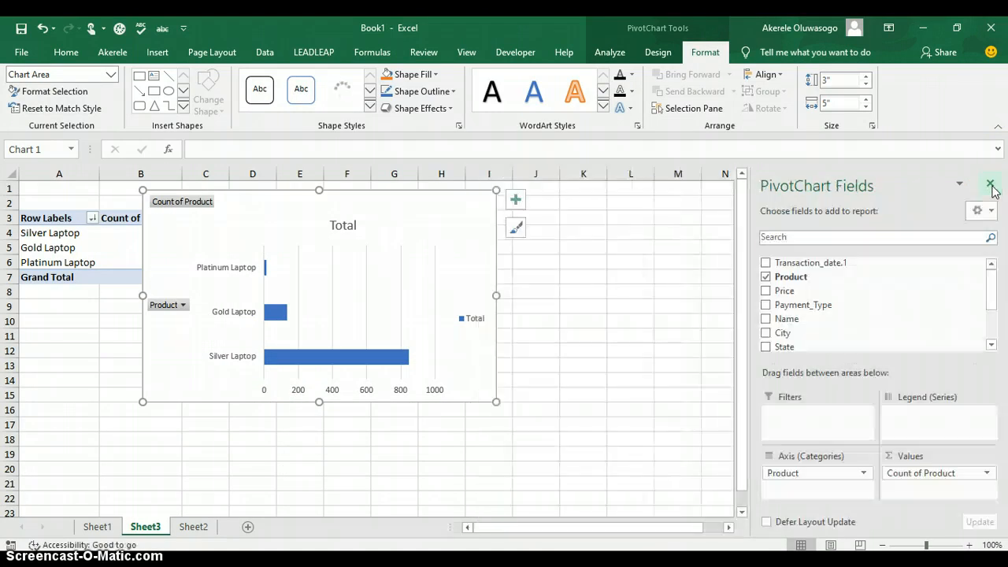
left_click(443, 228)
left_click_drag(520, 215, 576, 220)
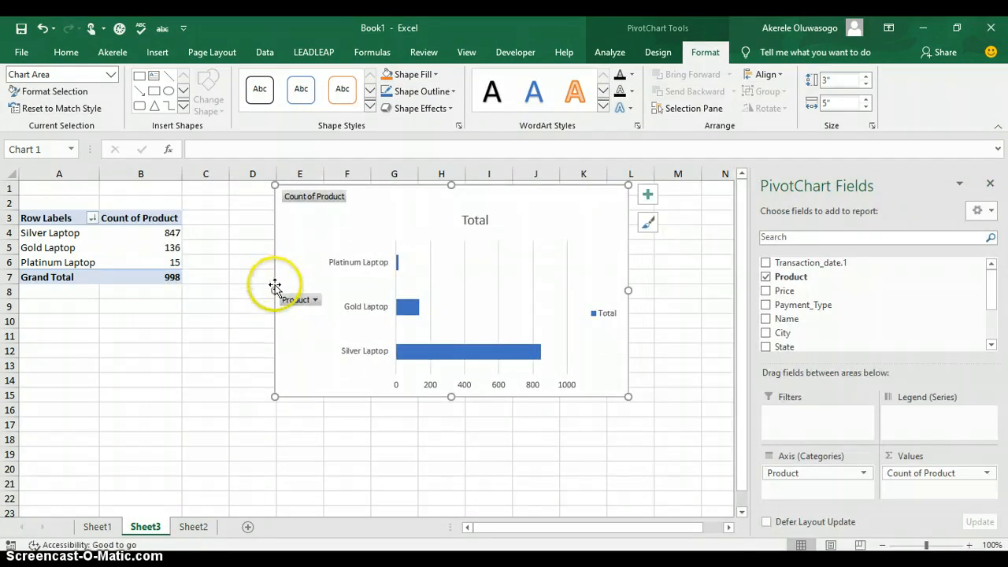
left_click_drag(272, 290, 324, 290)
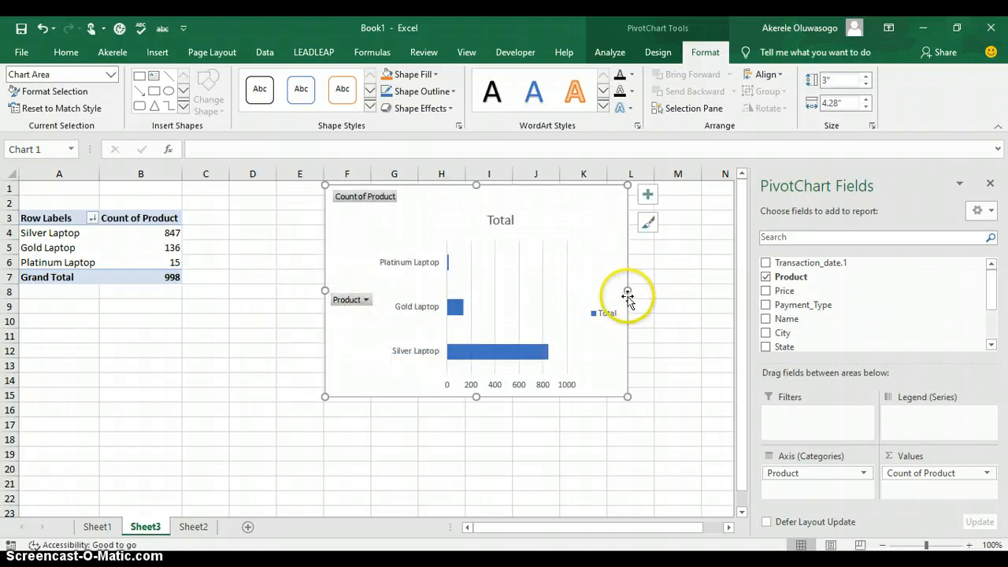
left_click_drag(628, 291, 583, 295)
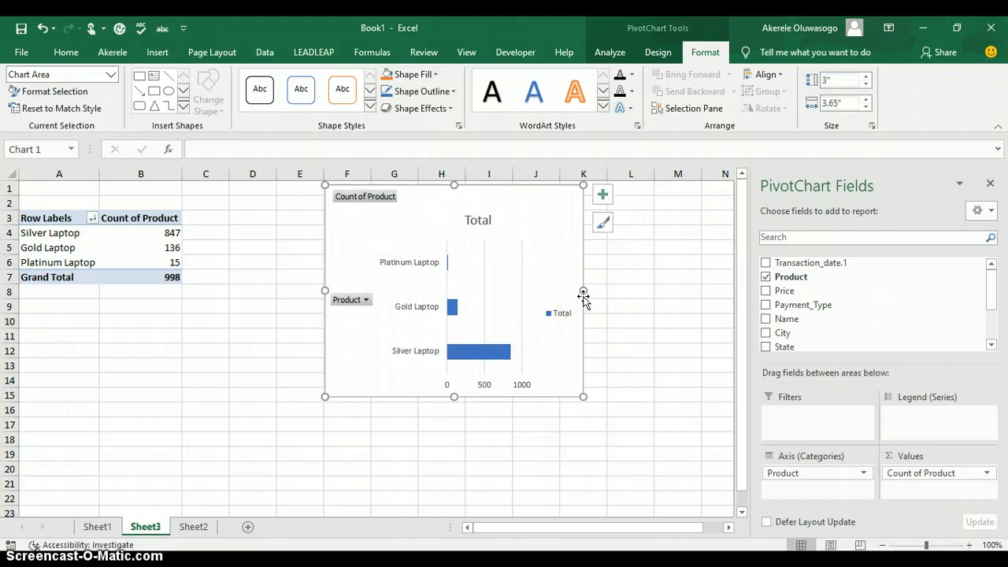